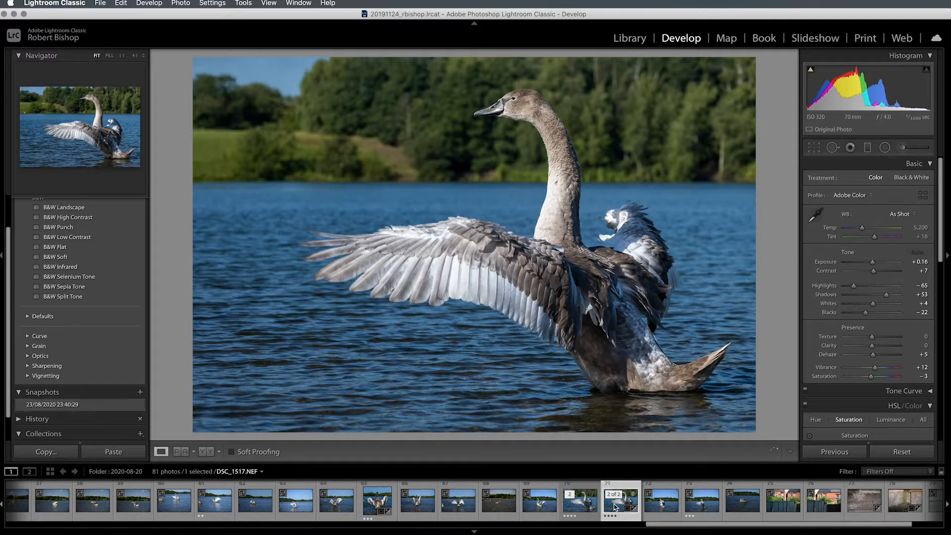
# - Reset the swan photo's develop settings and crop it tightly around the swan and its spread wing, trimming most of the sky and surrounding water
pyautogui.click(911, 453)
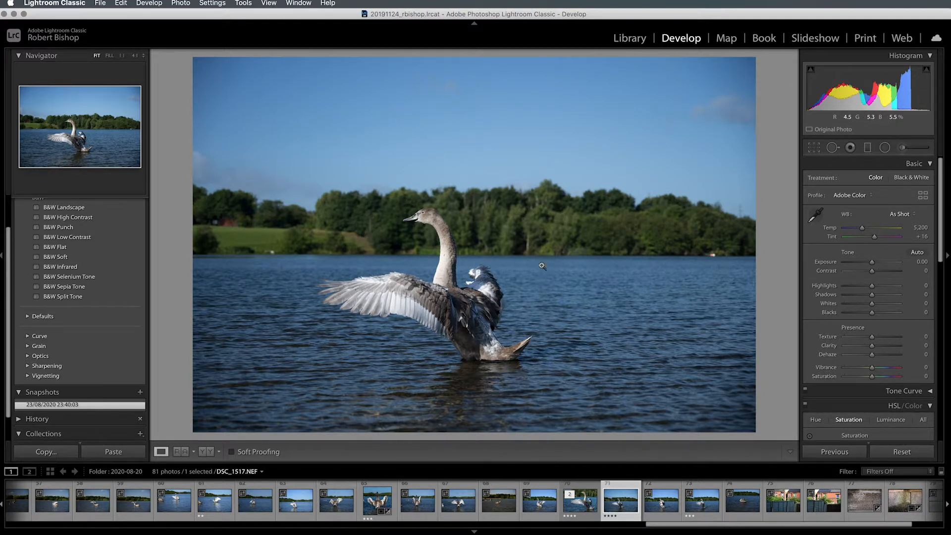
pyautogui.click(815, 147)
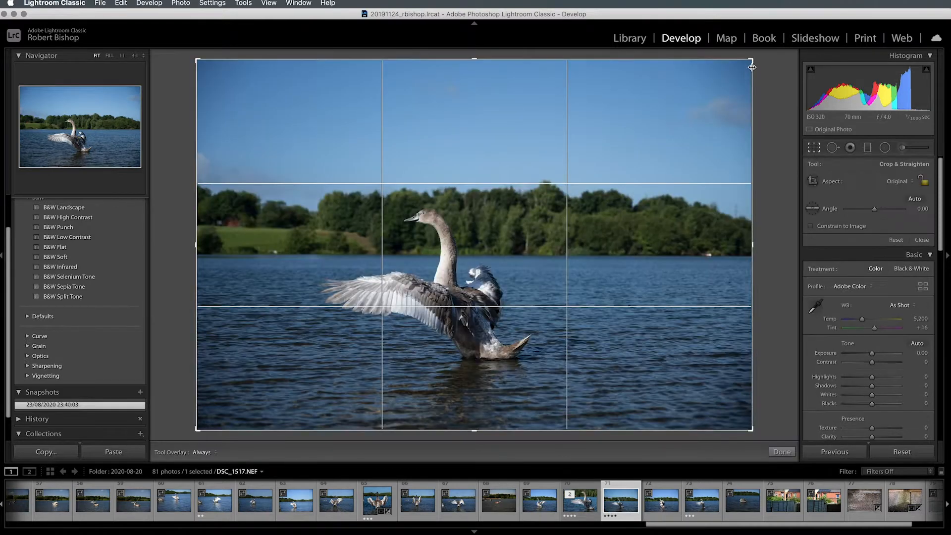
pyautogui.moveTo(753, 67); pyautogui.dragTo(575, 176)
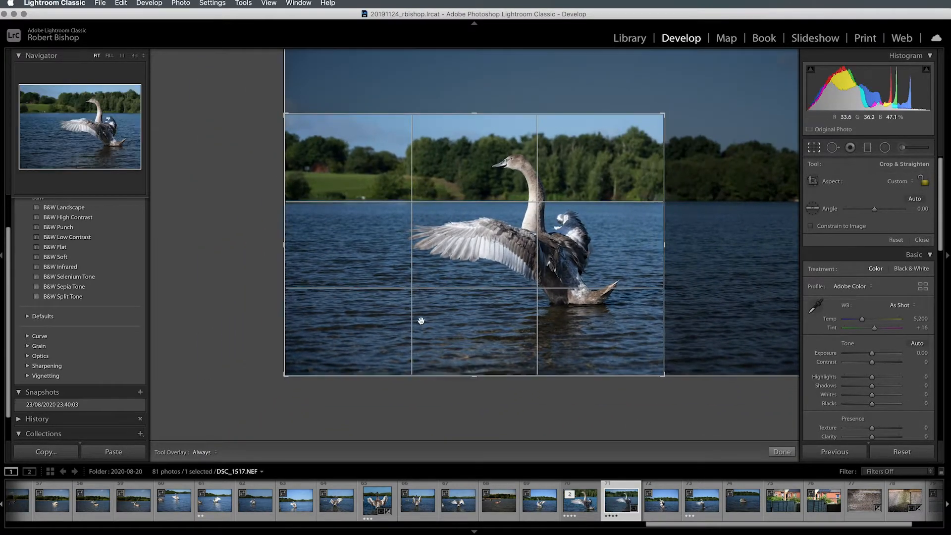
pyautogui.moveTo(286, 375); pyautogui.dragTo(331, 352)
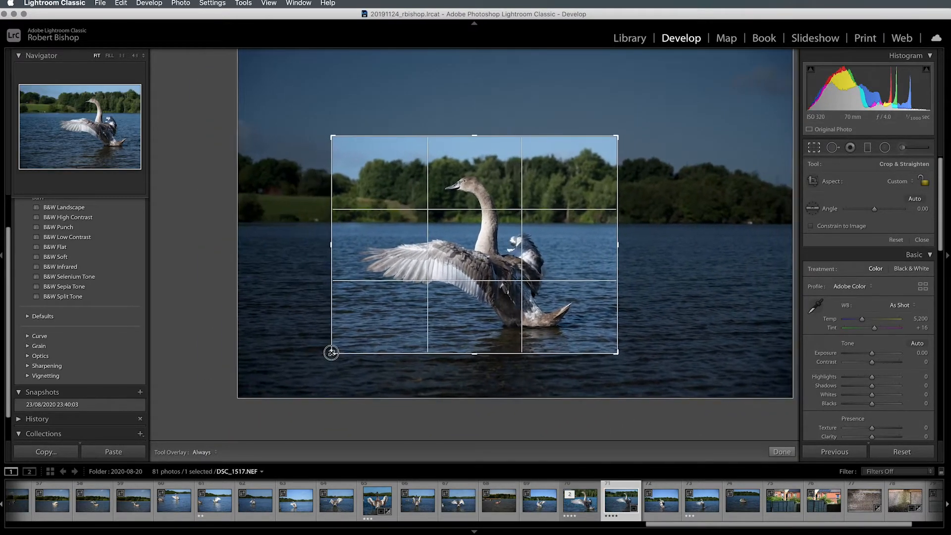
pyautogui.moveTo(331, 136); pyautogui.dragTo(323, 145)
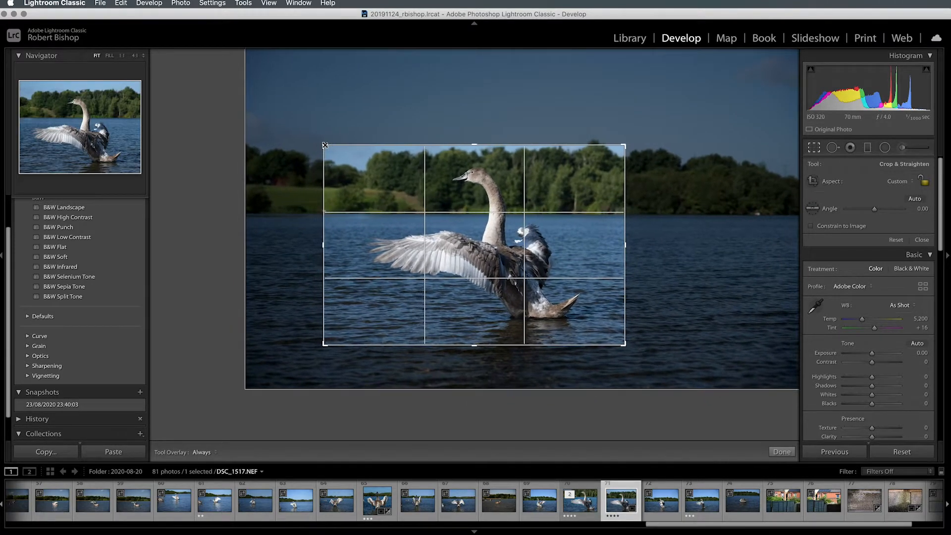
pyautogui.moveTo(437, 174); pyautogui.dragTo(465, 183)
pyautogui.press('Return')
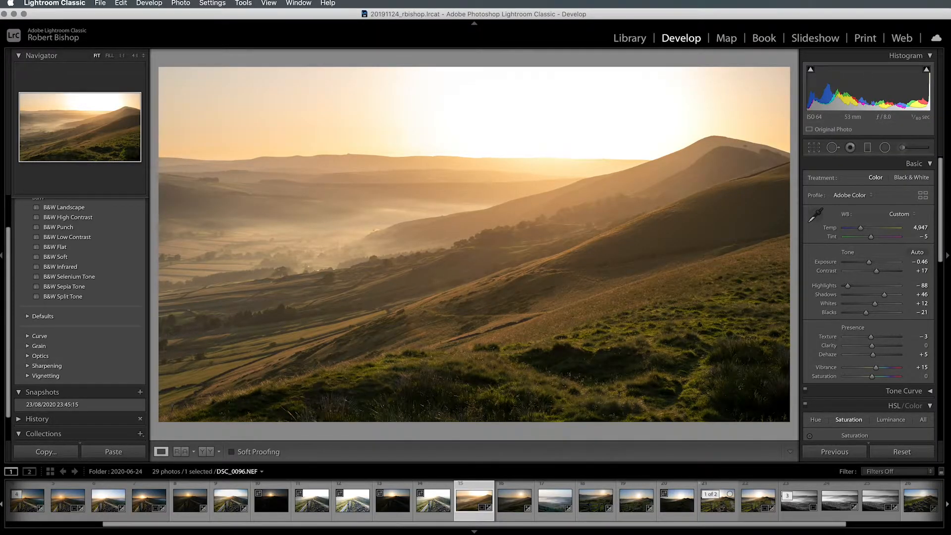
# - Change the sunlit hill photo's crop aspect to 2 x 3 / 4 x 6 and expand the crop to the full frame
pyautogui.click(814, 147)
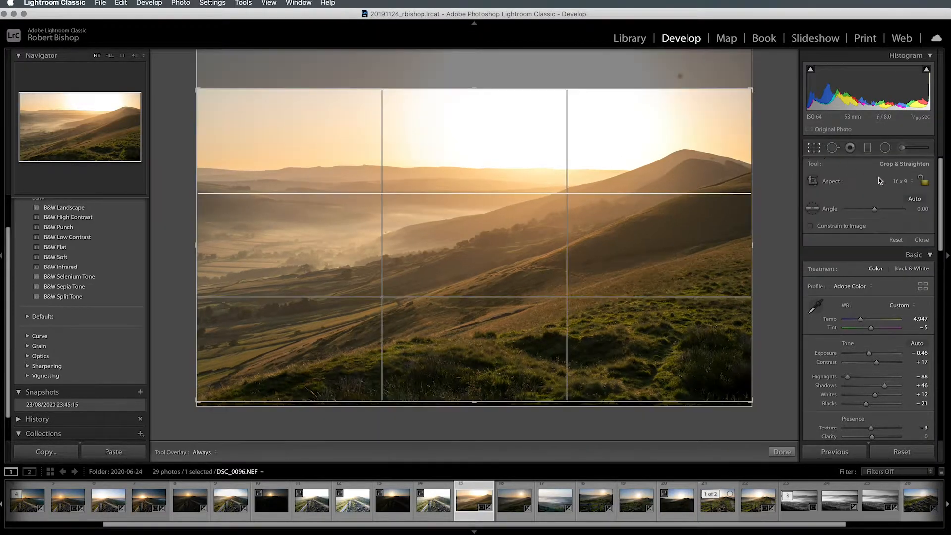
pyautogui.click(900, 182)
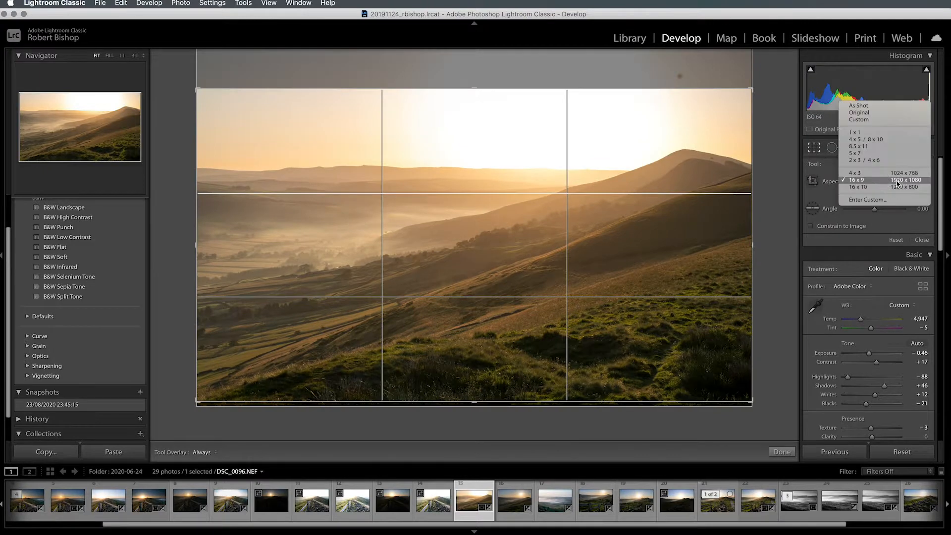
pyautogui.click(862, 160)
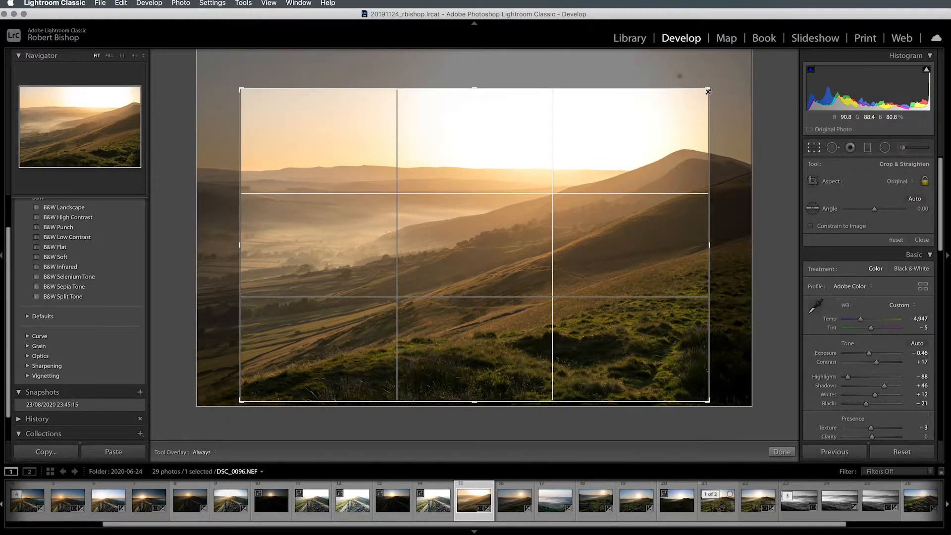
pyautogui.moveTo(709, 92); pyautogui.dragTo(766, 40)
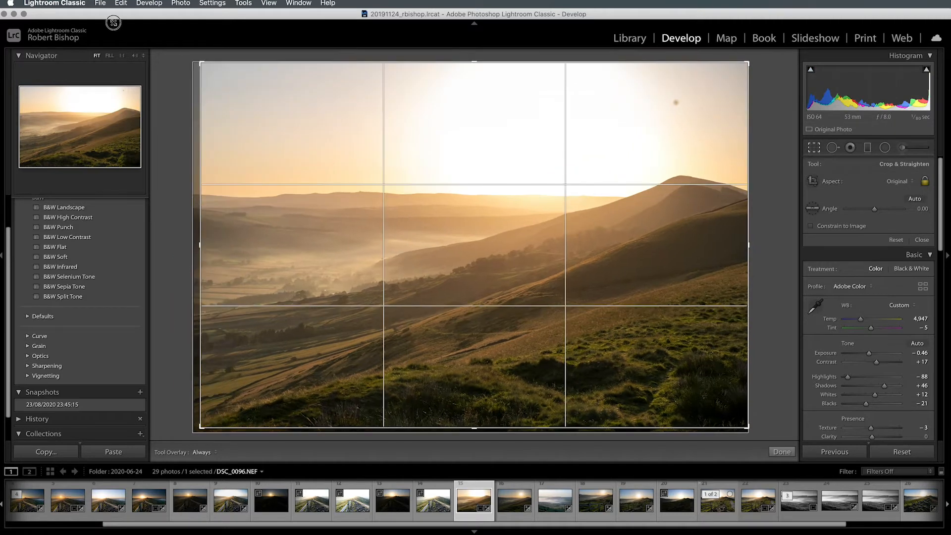
pyautogui.moveTo(202, 427); pyautogui.dragTo(174, 445)
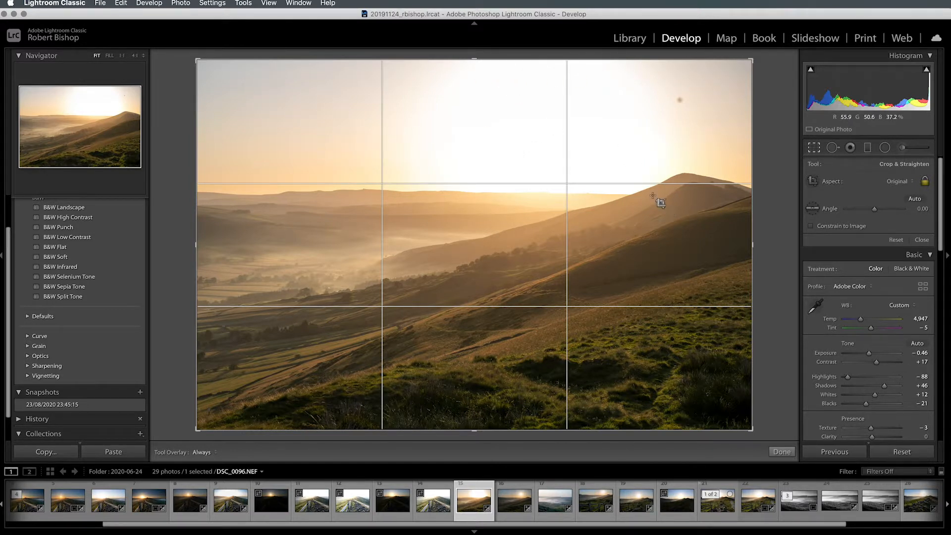
# - Set the hill photo's crop aspect to 16 x 9 and reposition the image to keep the bottom foreground and cut the upper sky
pyautogui.click(904, 185)
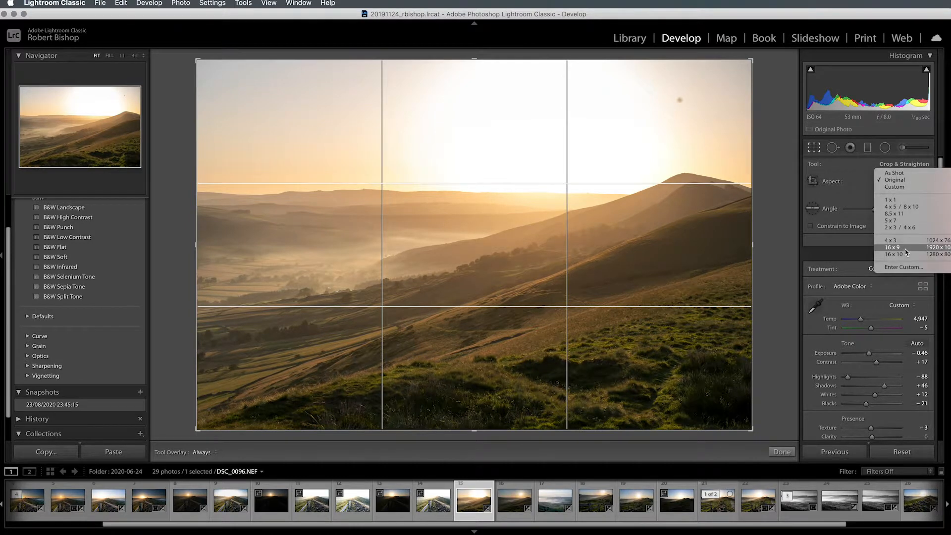
pyautogui.click(907, 248)
pyautogui.moveTo(378, 346); pyautogui.dragTo(374, 299)
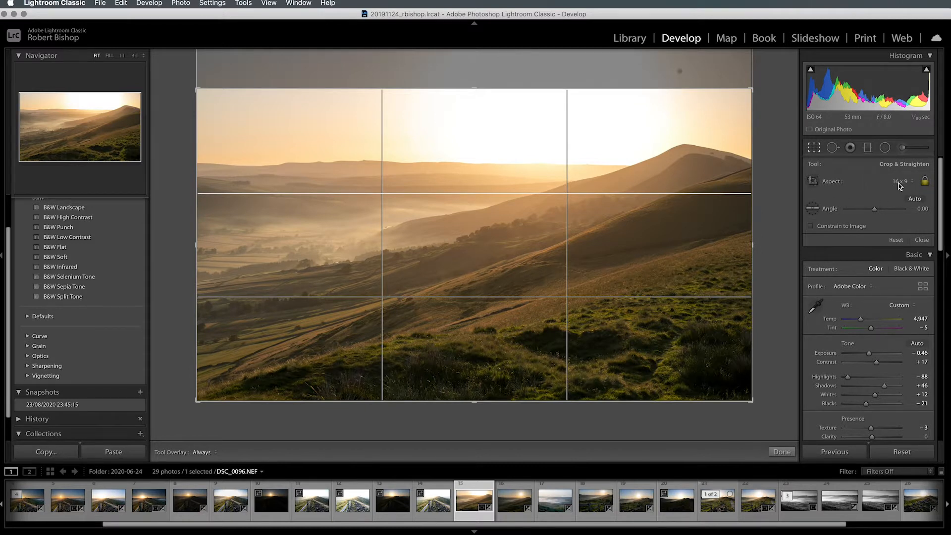
# - Unlock the hill photo's crop aspect and reshape the crop freely from its side and top edges, shifting the frame towards the hill
pyautogui.click(926, 186)
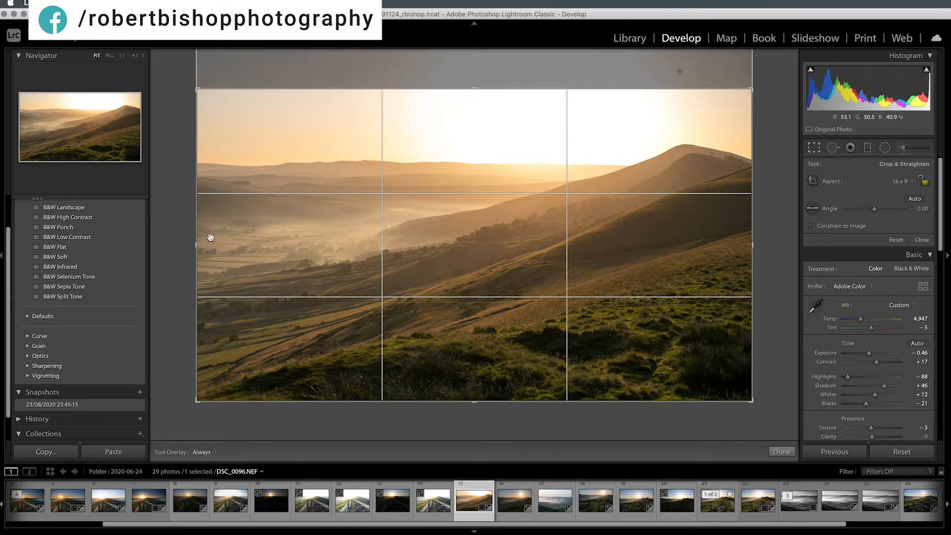
pyautogui.moveTo(197, 244); pyautogui.dragTo(253, 244)
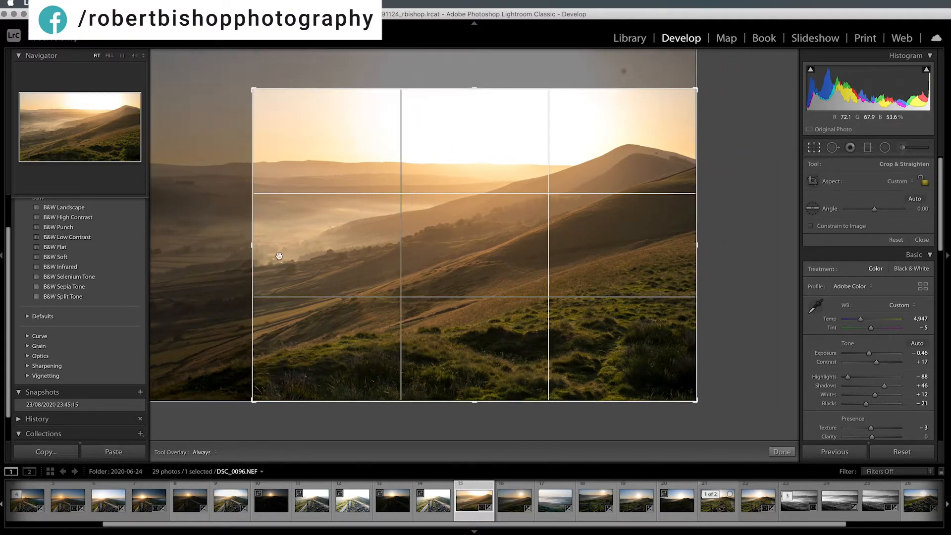
pyautogui.moveTo(696, 247); pyautogui.dragTo(637, 248)
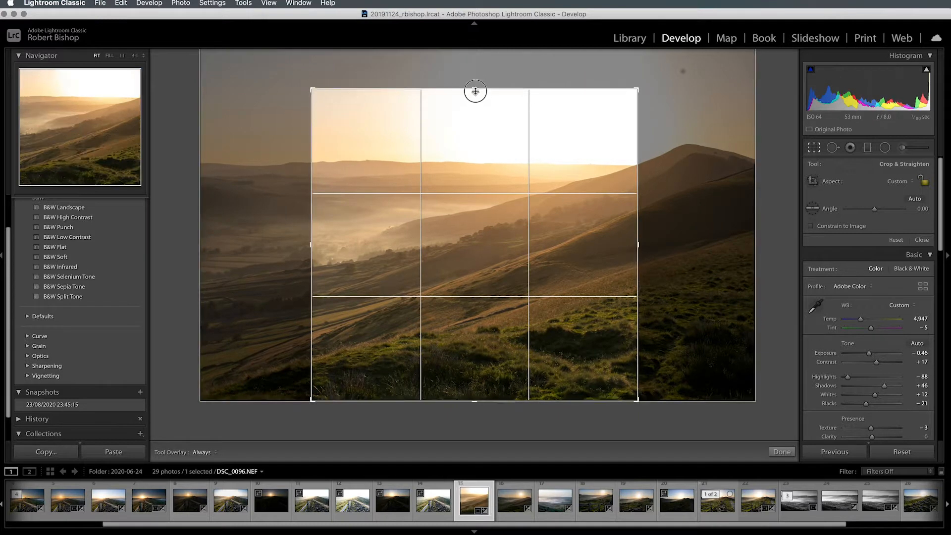
pyautogui.moveTo(476, 92)
pyautogui.mouseDown()
pyautogui.moveTo(475, 119)
pyautogui.moveTo(476, 95)
pyautogui.mouseUp()
pyautogui.moveTo(577, 268); pyautogui.dragTo(426, 268)
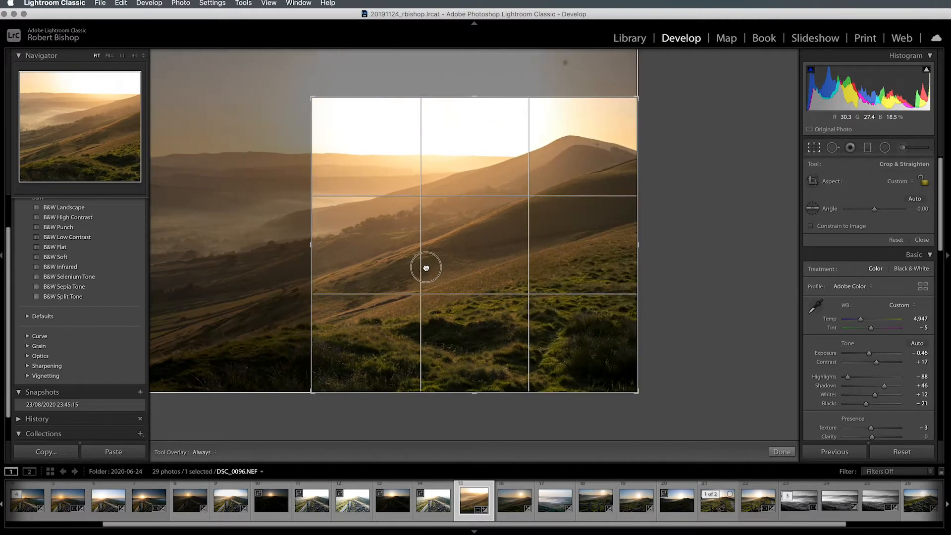
pyautogui.moveTo(313, 243); pyautogui.dragTo(164, 256)
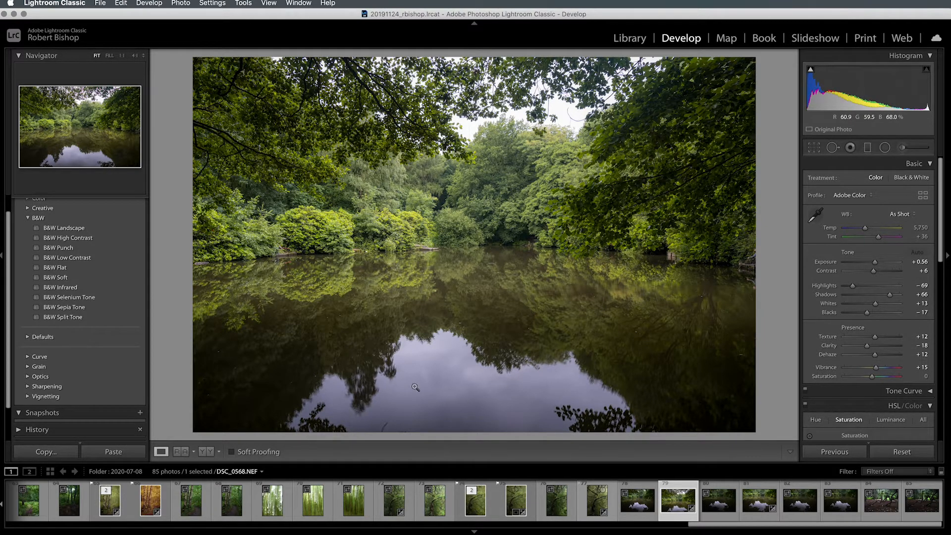
# - Crop the pond photo to a wide panoramic strip of trees and reflections, trimming the top, bottom and slightly the sides, and close the crop
pyautogui.click(811, 150)
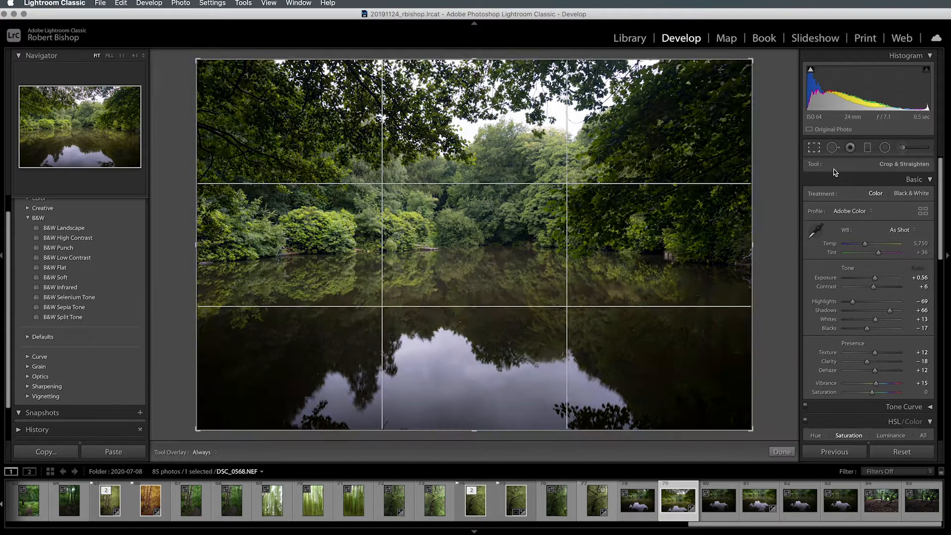
pyautogui.moveTo(474, 63); pyautogui.dragTo(474, 146)
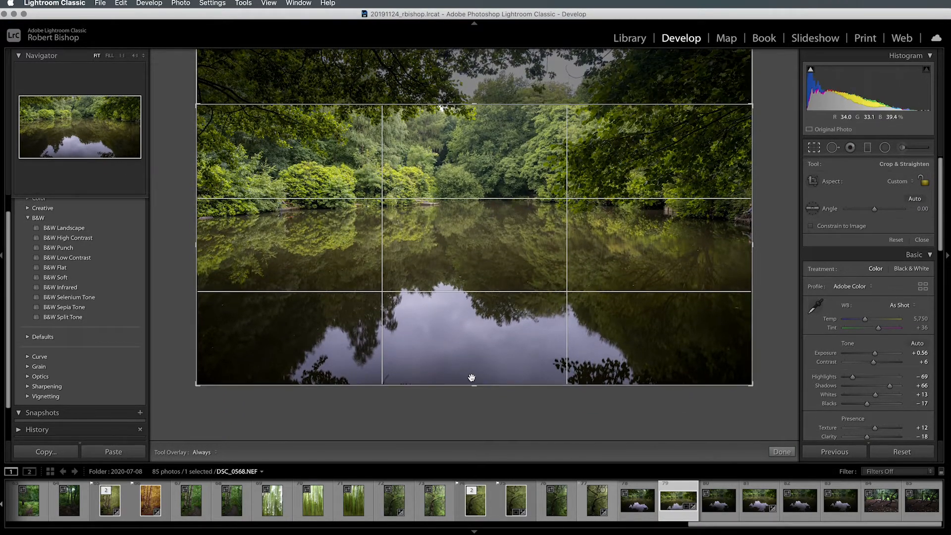
pyautogui.moveTo(474, 385); pyautogui.dragTo(471, 331)
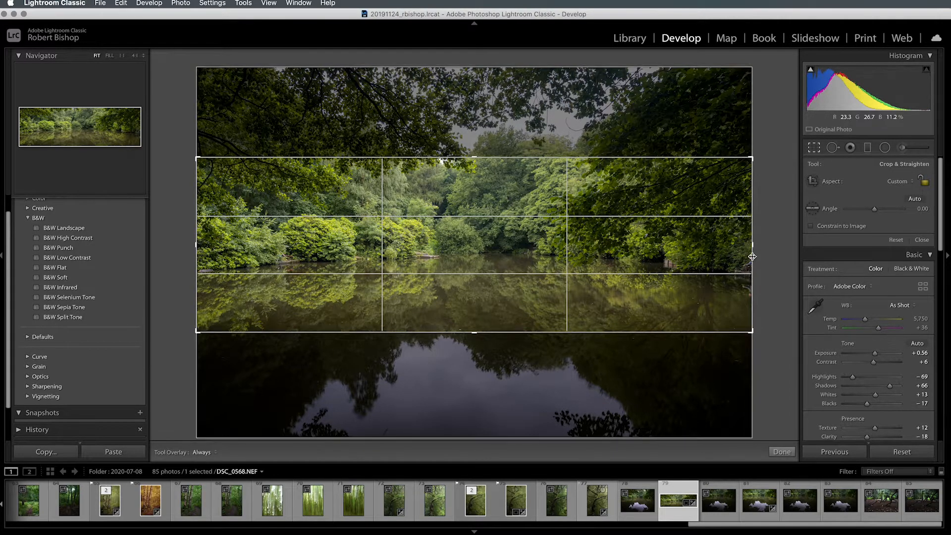
pyautogui.moveTo(749, 271); pyautogui.dragTo(743, 245)
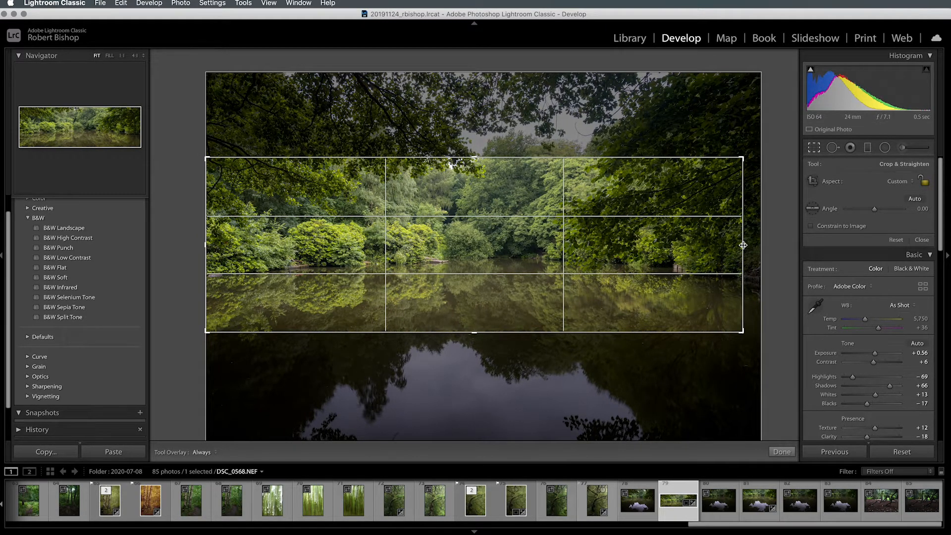
pyautogui.click(922, 241)
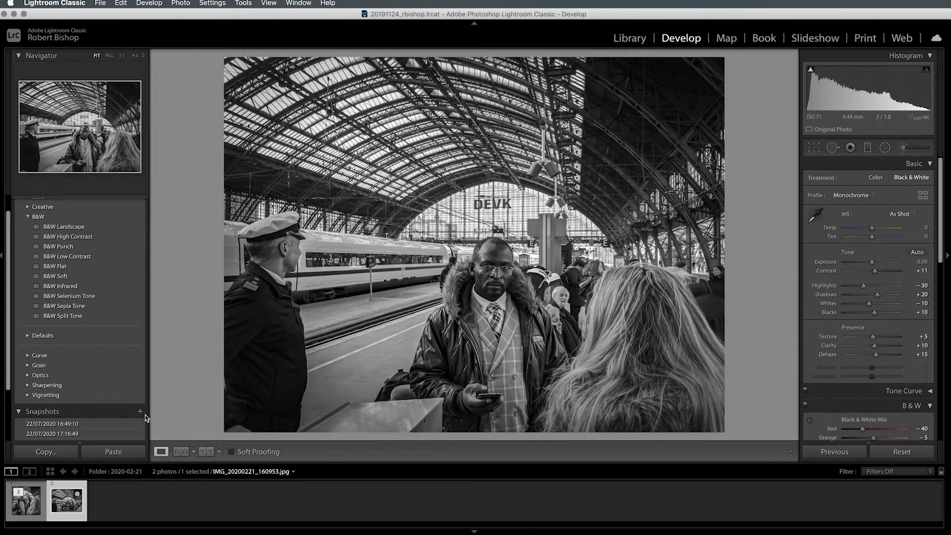
# - Apply the station photo's 24/08/2020 00:12:17 snapshot and fine-tune the image position inside its 1 x 1 crop
pyautogui.scroll(-1, 146, 418)
pyautogui.click(145, 431)
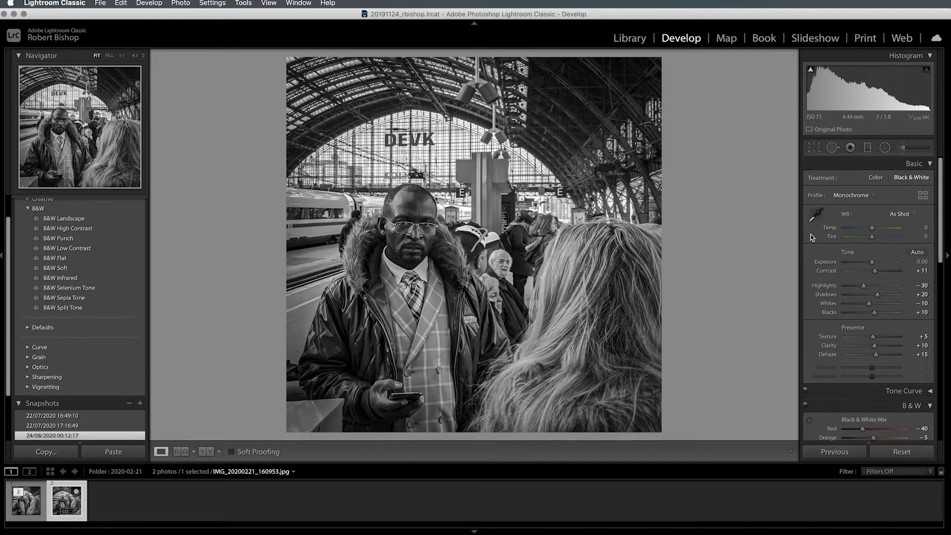
pyautogui.click(815, 148)
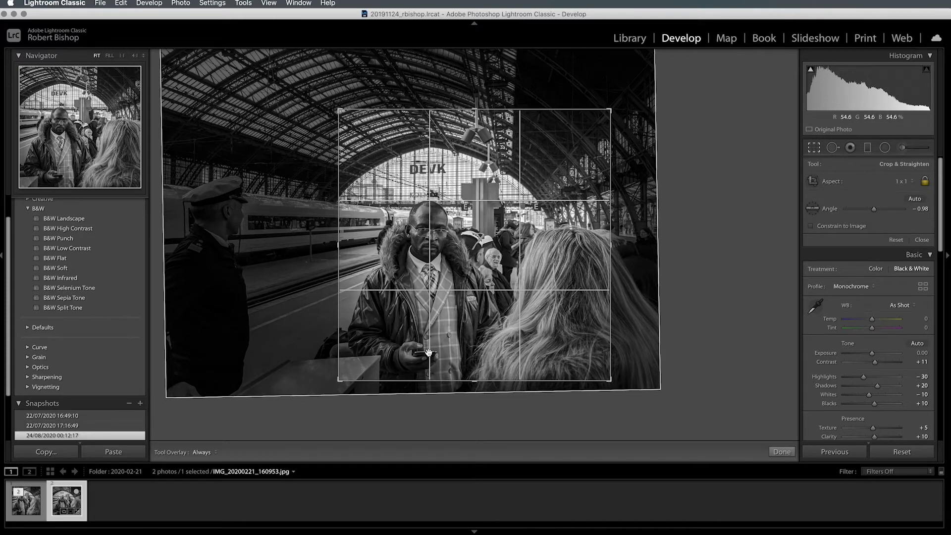
pyautogui.moveTo(436, 192); pyautogui.dragTo(440, 183)
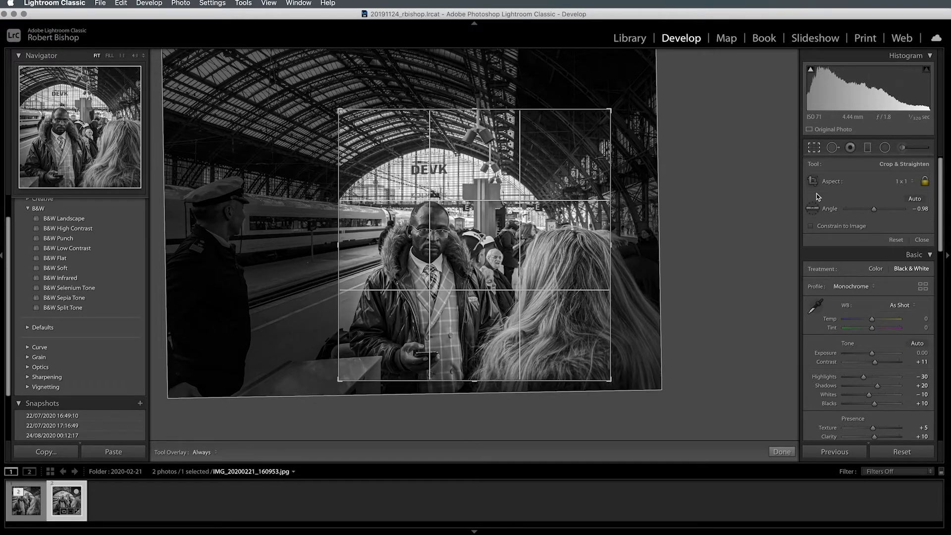
# - Cycle through the crop guide overlays, including diagonals, centre lines, golden spiral and fine grid, and return to the rule of thirds
pyautogui.press('o')
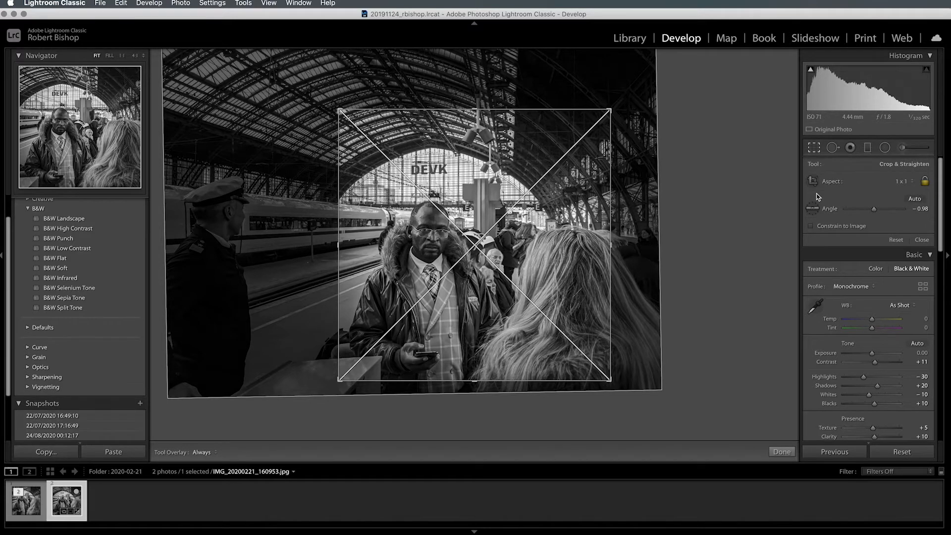
pyautogui.press('o')
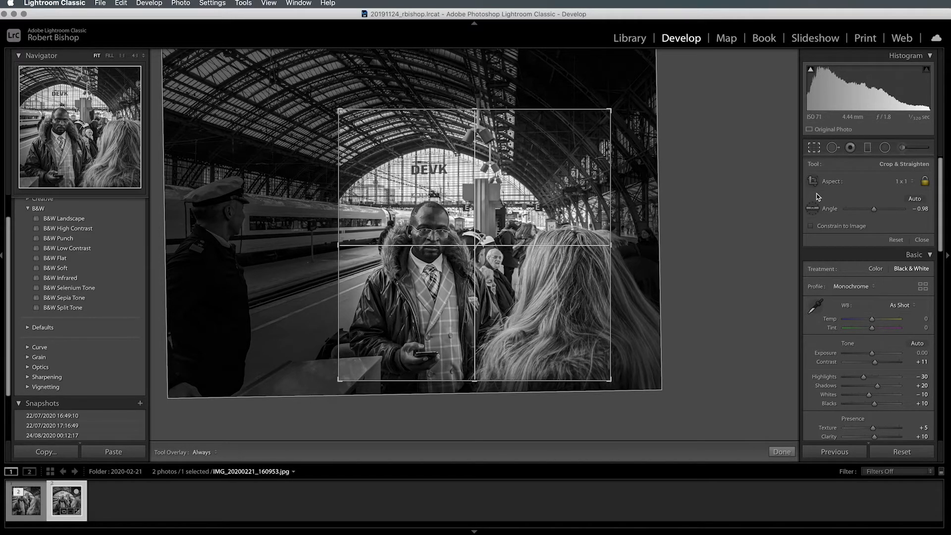
pyautogui.press('o')
pyautogui.press('o')
pyautogui.press('o')
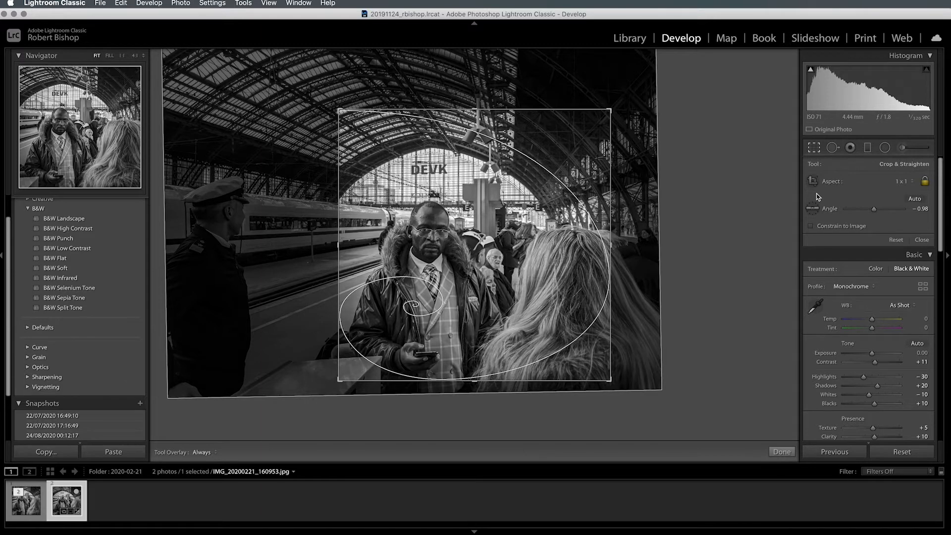
pyautogui.press('o')
pyautogui.press('o')
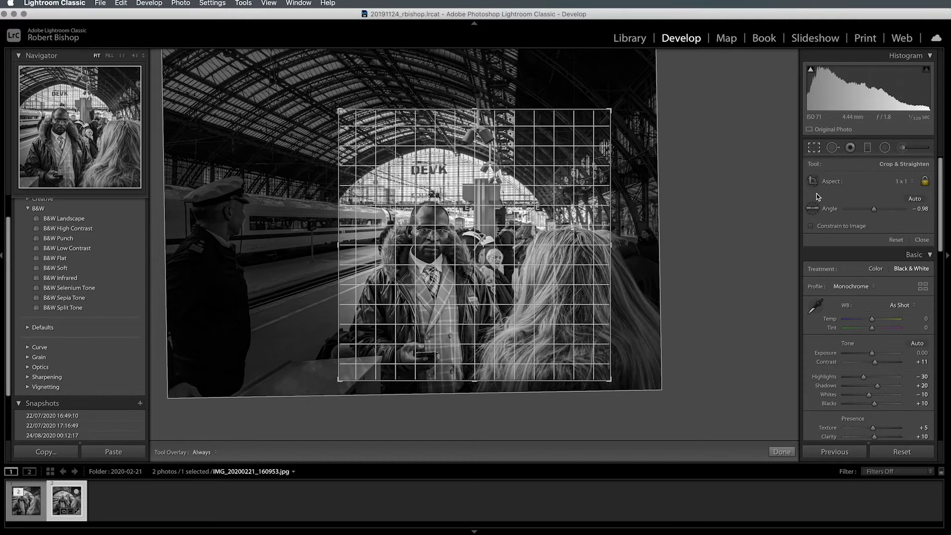
pyautogui.press('o')
pyautogui.press('o')
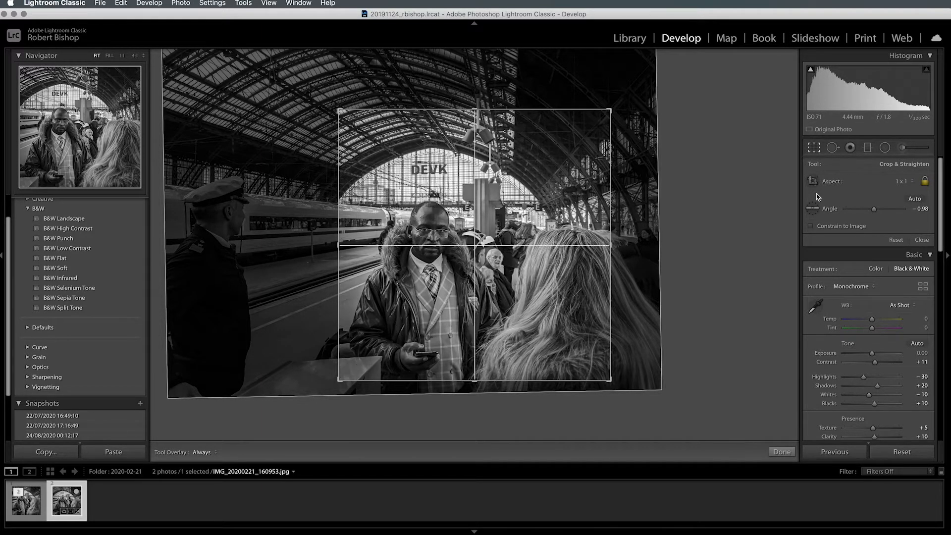
pyautogui.press('o')
pyautogui.press('o')
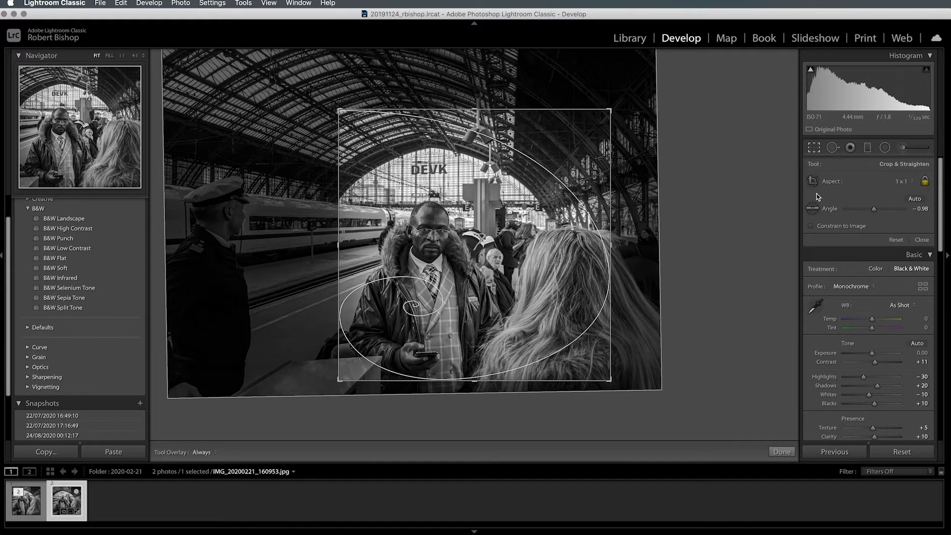
pyautogui.press('o')
pyautogui.press('o')
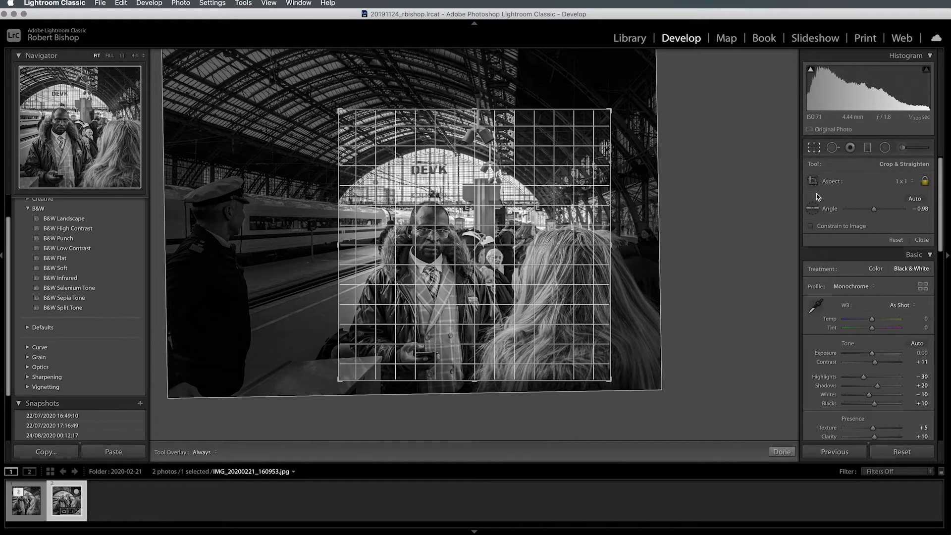
pyautogui.press('o')
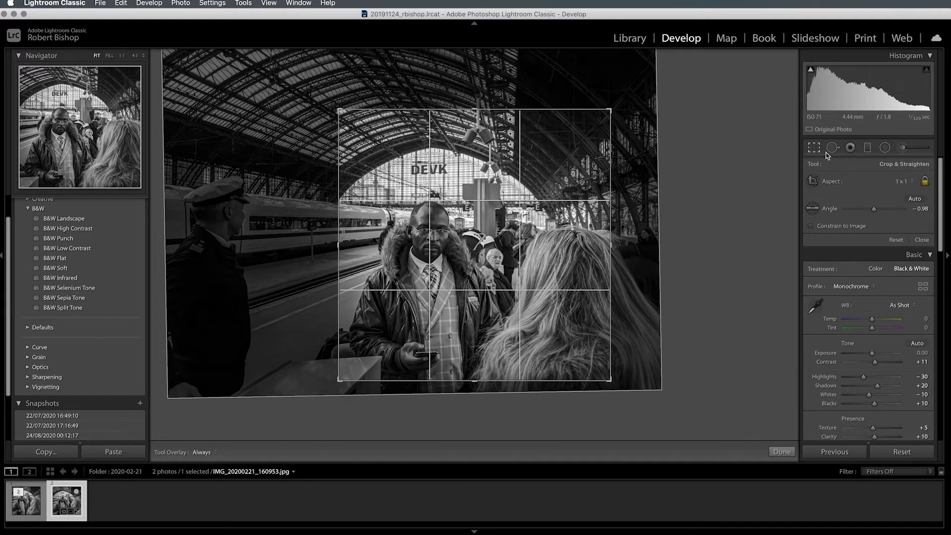
# - Enlarge the station photo's 1 x 1 crop from its upper corners to include more of the roof and platform
pyautogui.moveTo(611, 109)
pyautogui.mouseDown()
pyautogui.moveTo(633, 86)
pyautogui.moveTo(616, 106)
pyautogui.mouseUp()
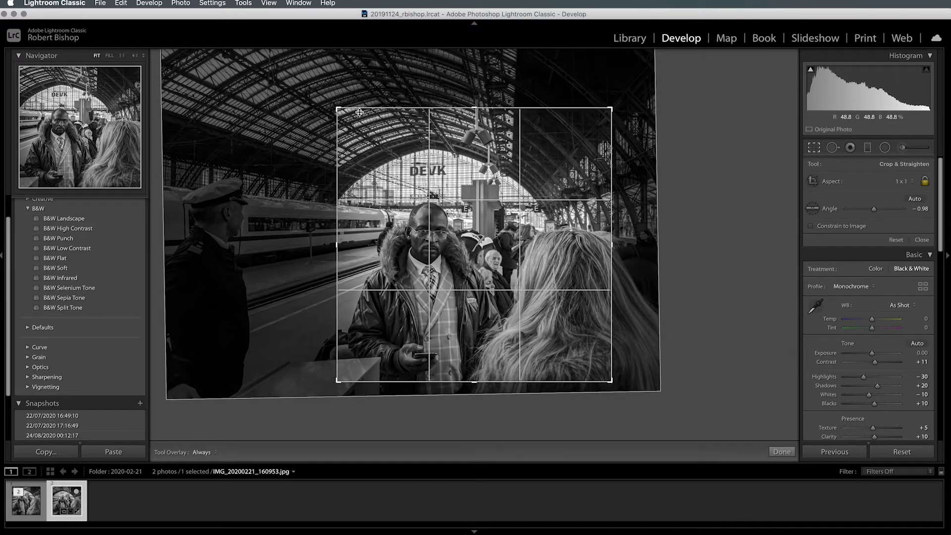
pyautogui.moveTo(338, 109); pyautogui.dragTo(317, 125)
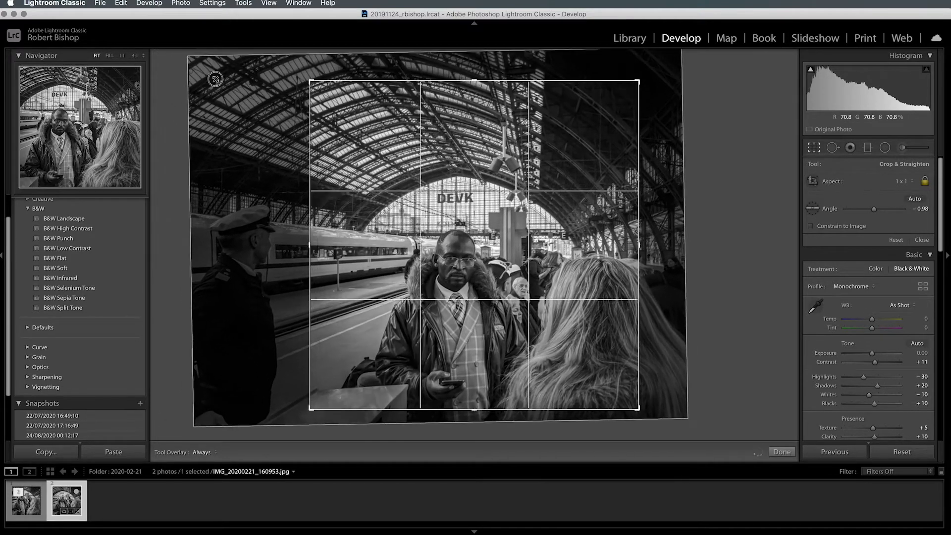
pyautogui.moveTo(216, 79); pyautogui.dragTo(250, 112)
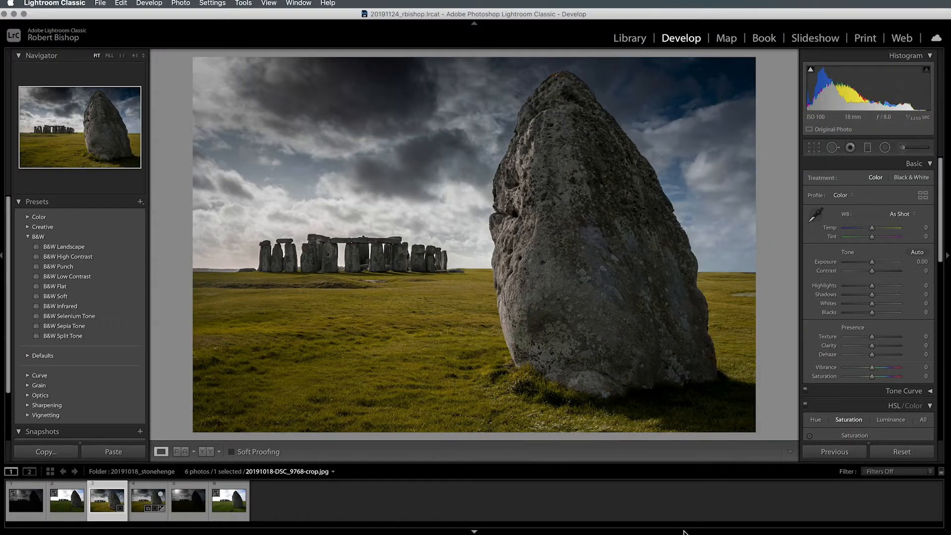
# - Crop DSC_9768.NEF from its lower corner at the original aspect to exclude the no-entry sign, and return to the finished Stonehenge crop for comparison
pyautogui.press('Right')
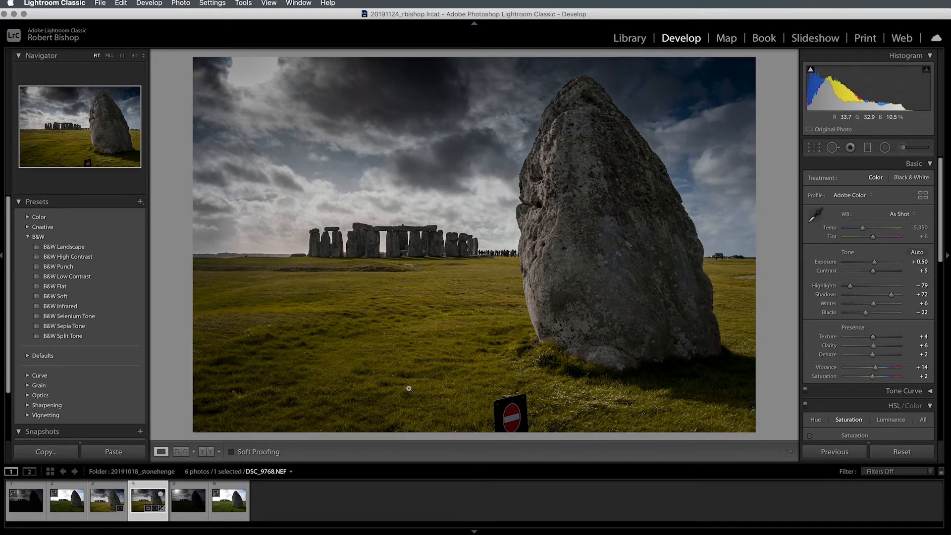
pyautogui.click(814, 148)
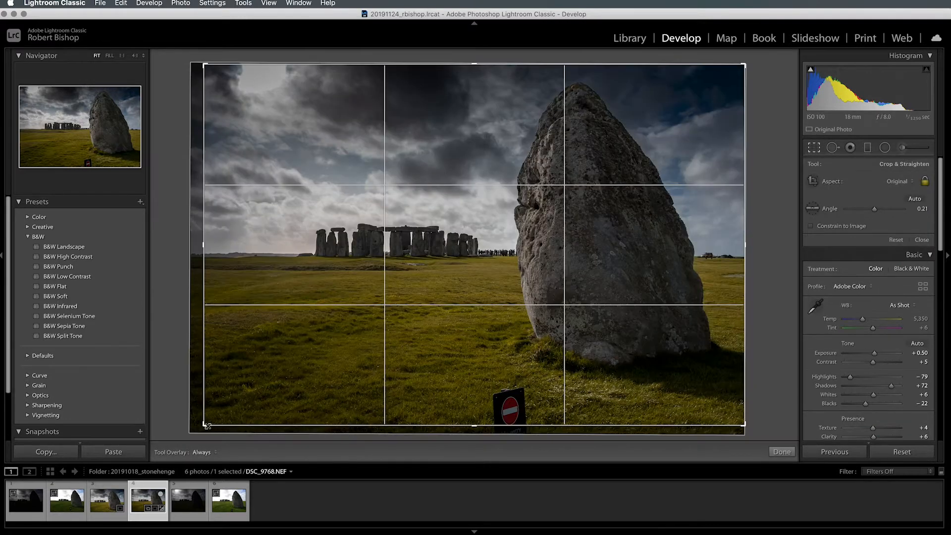
pyautogui.moveTo(205, 424); pyautogui.dragTo(221, 404)
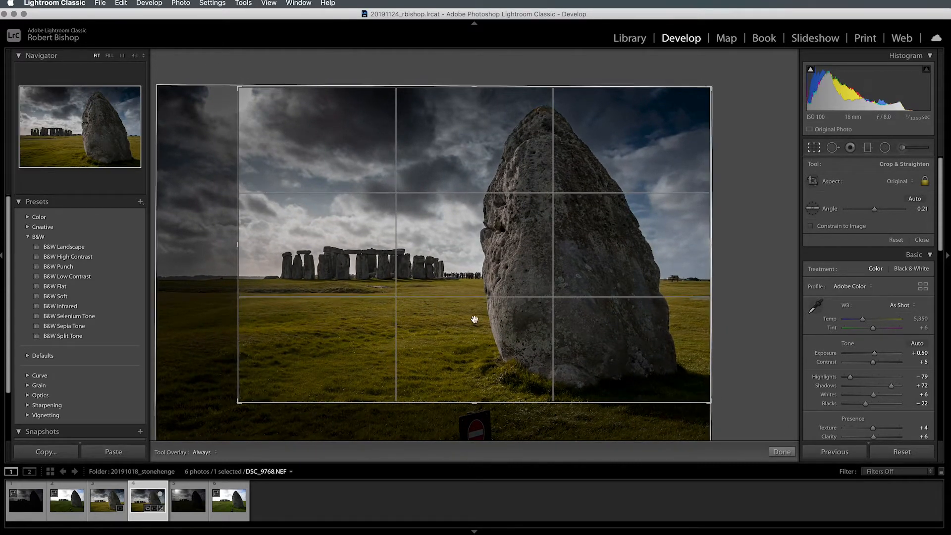
pyautogui.click(923, 239)
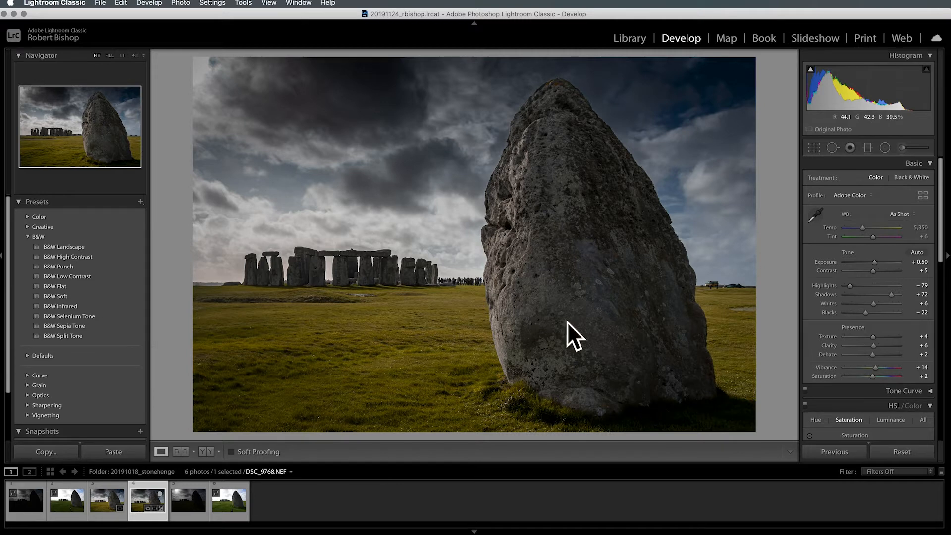
pyautogui.click(116, 511)
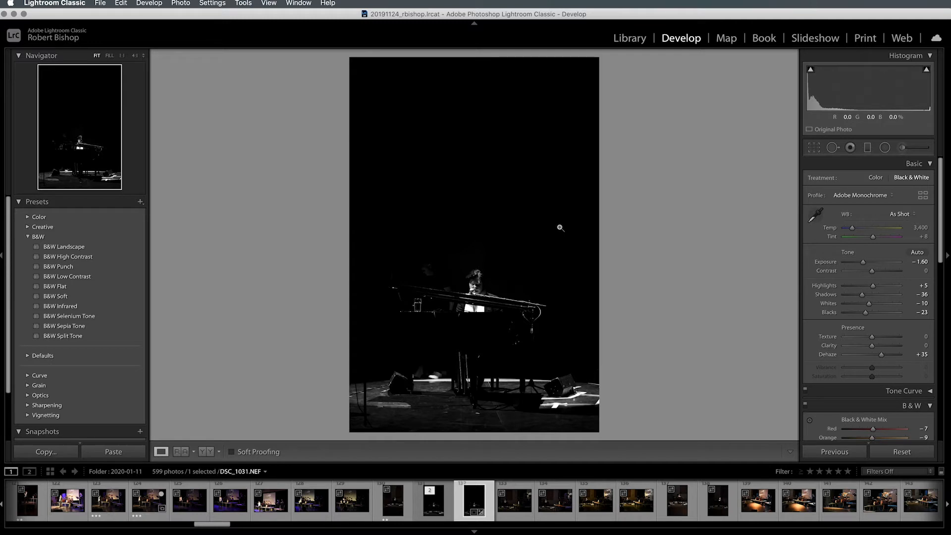
# - Try trimming the black space above the pianist with the concert photo's crop aspect unlocked, and undo that crop
pyautogui.click(814, 147)
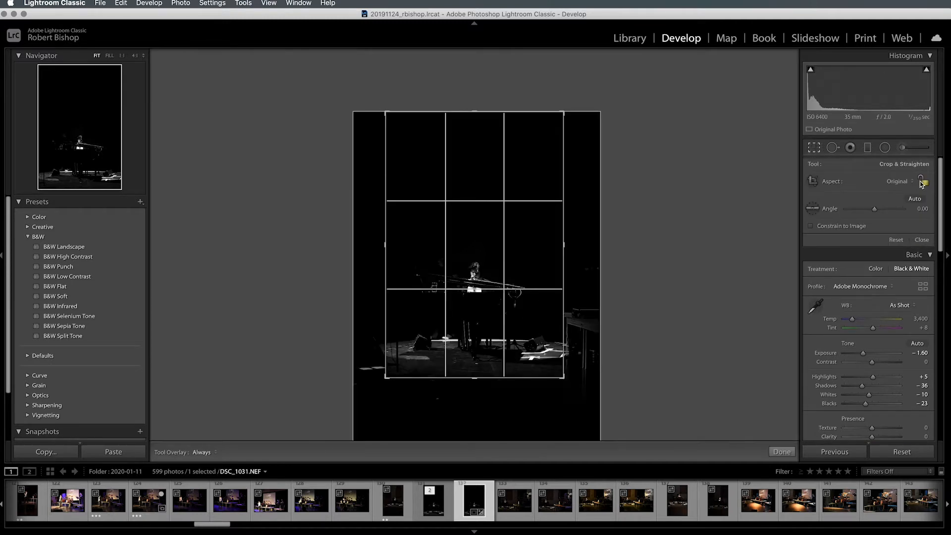
pyautogui.click(921, 181)
pyautogui.moveTo(474, 113); pyautogui.dragTo(475, 162)
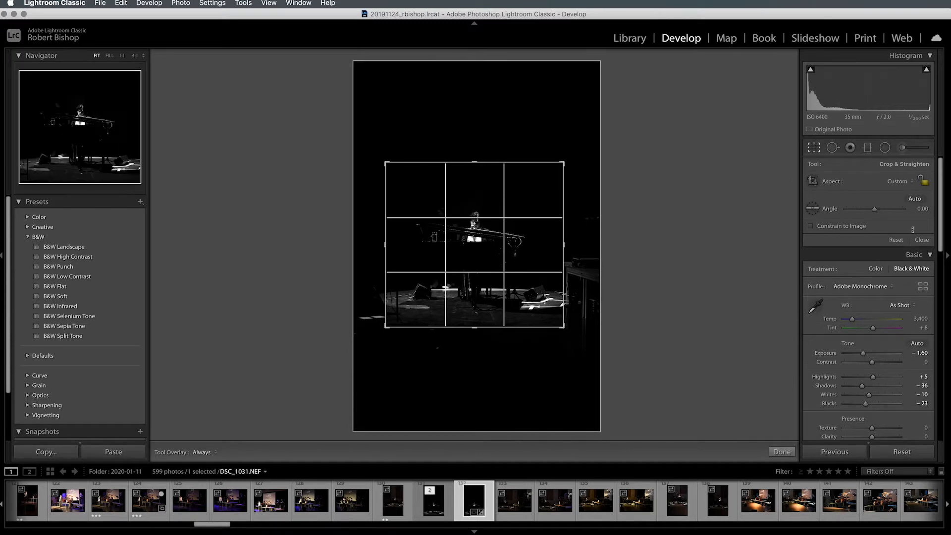
pyautogui.click(922, 240)
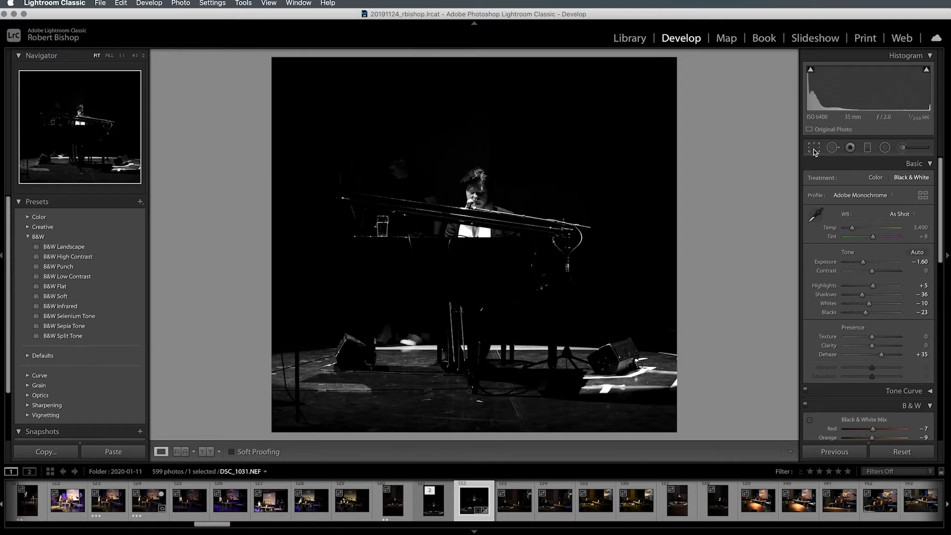
pyautogui.press('super+z')
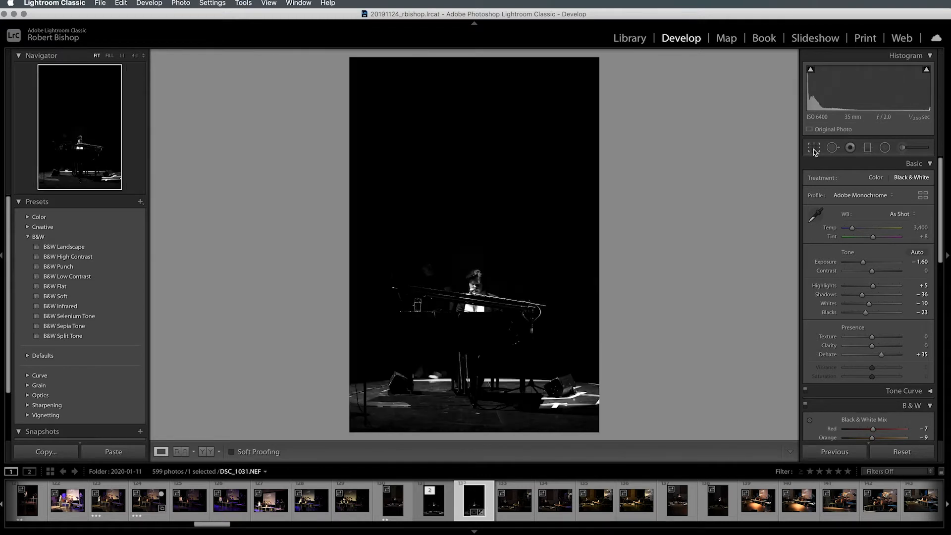